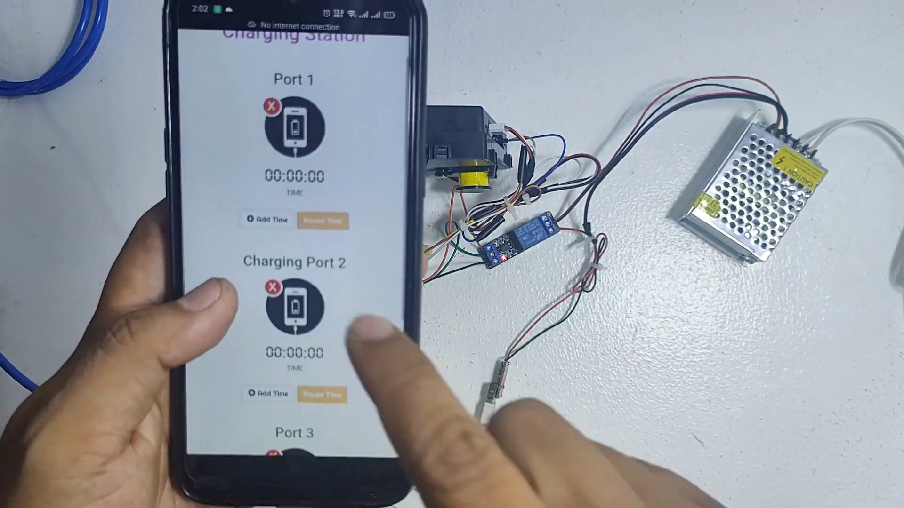
Add time to Port 1 to bring up its coin payment screen at ₱0.00 and 0s credits
left_click(268, 219)
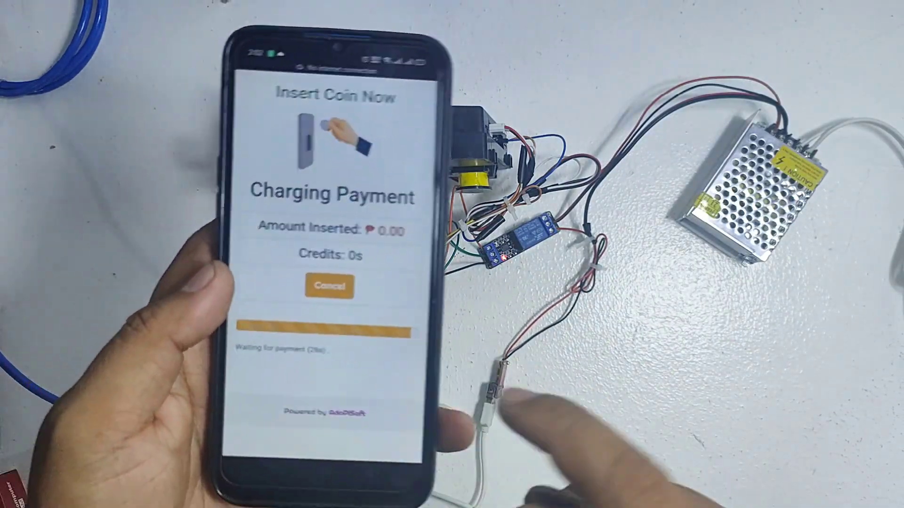
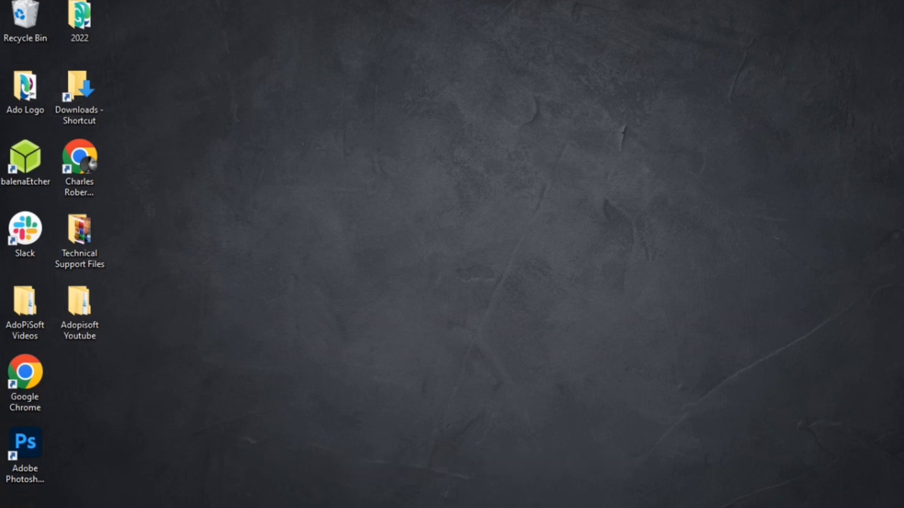
Join the open AdoPiSoft Wi-Fi network from the Windows system tray
left_click(800, 507)
left_click(825, 490)
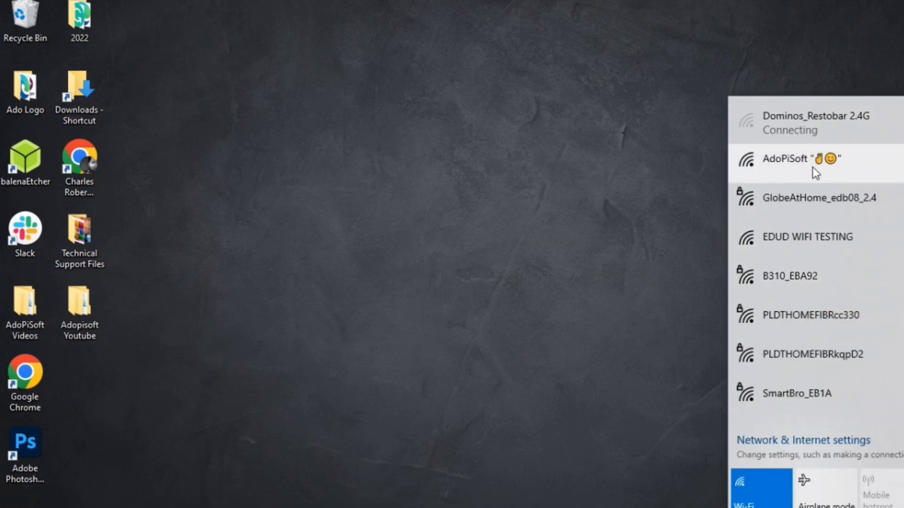
left_click(812, 167)
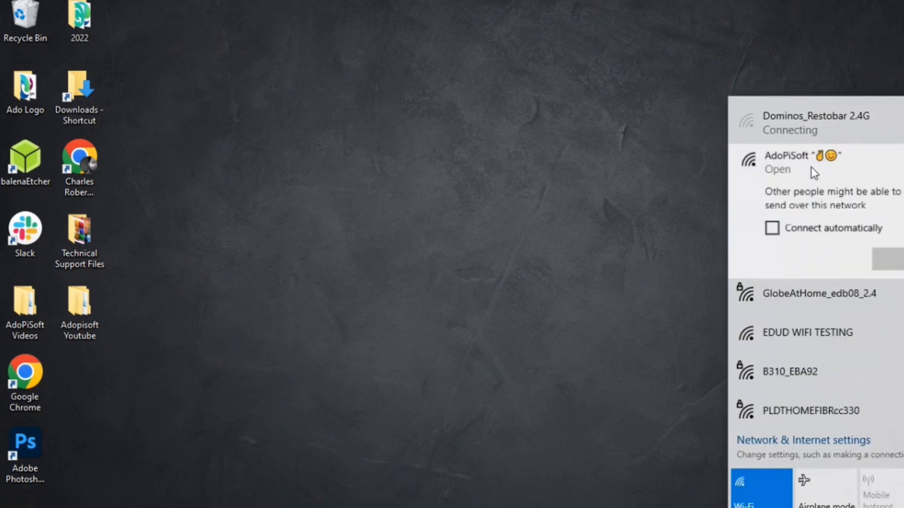
left_click(336, 151)
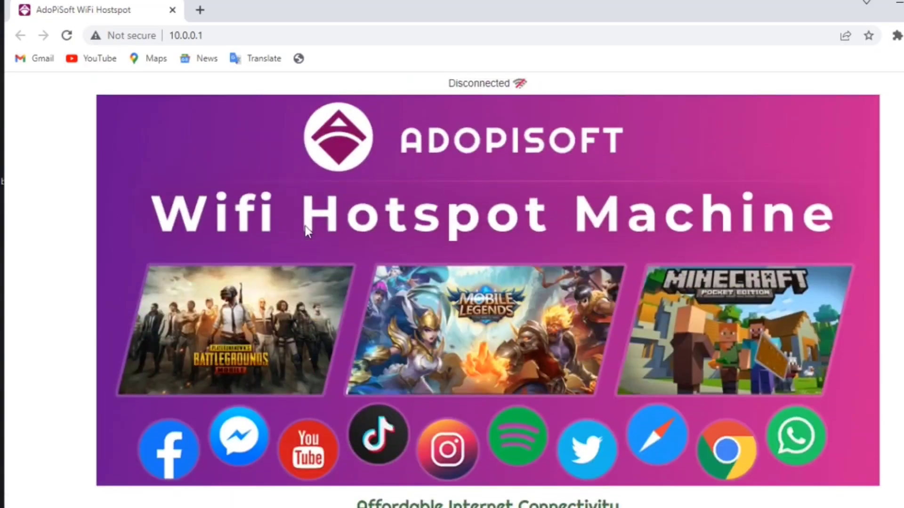
Load the admin page at 10.0.0.1/admin
left_click(319, 41)
left_click(341, 41)
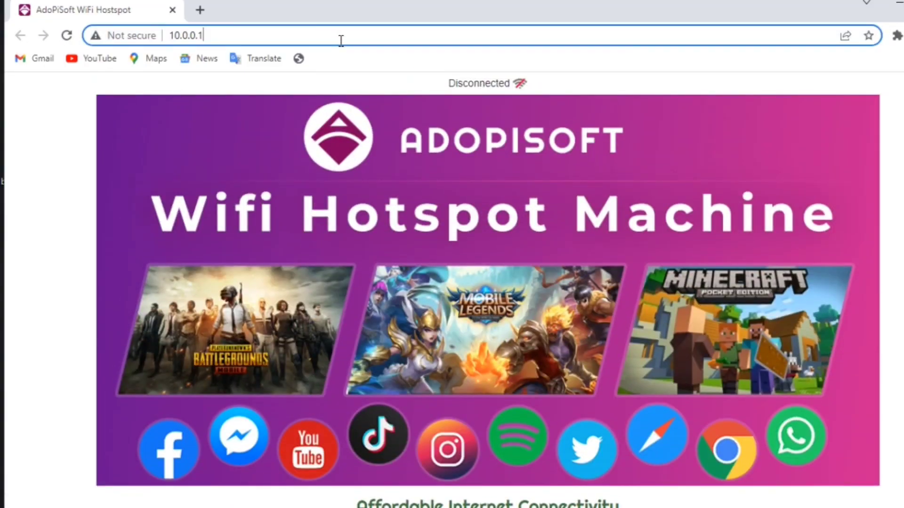
scroll(238, 435, "down", 4)
scroll(485, 409, "up", 4)
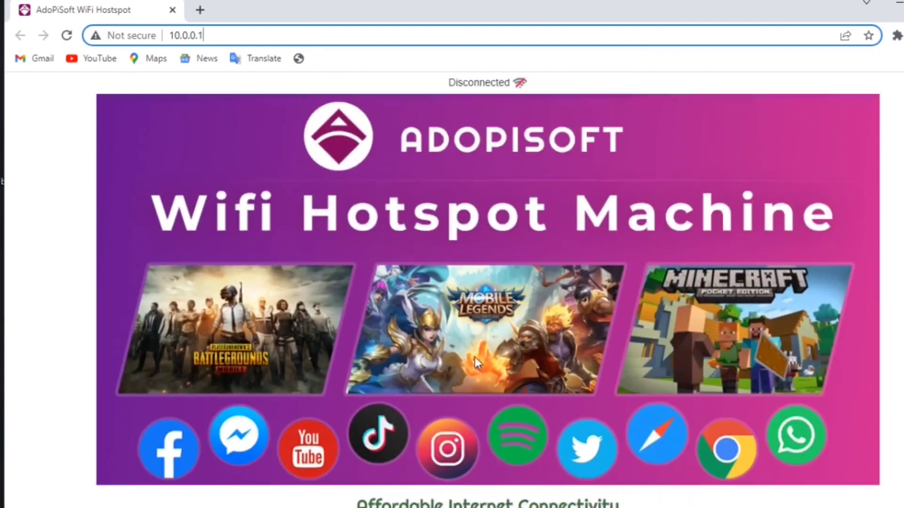
type("/admin")
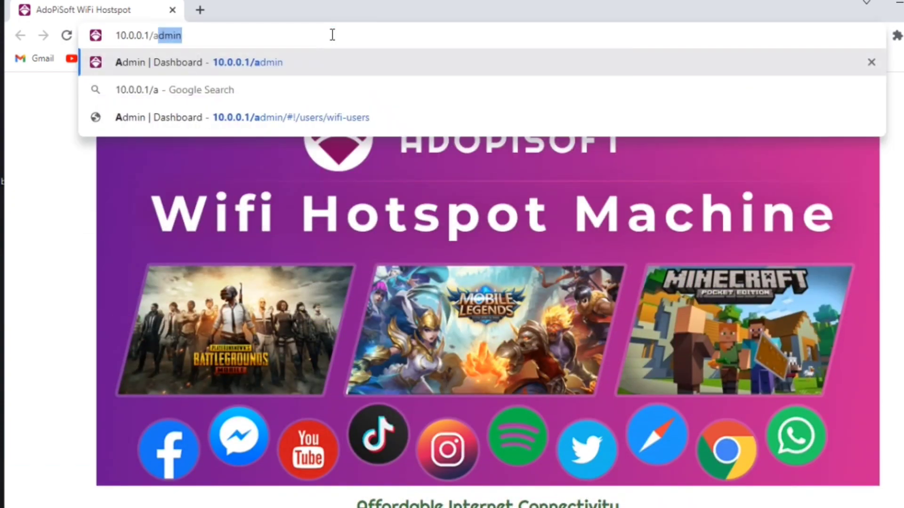
key("Return")
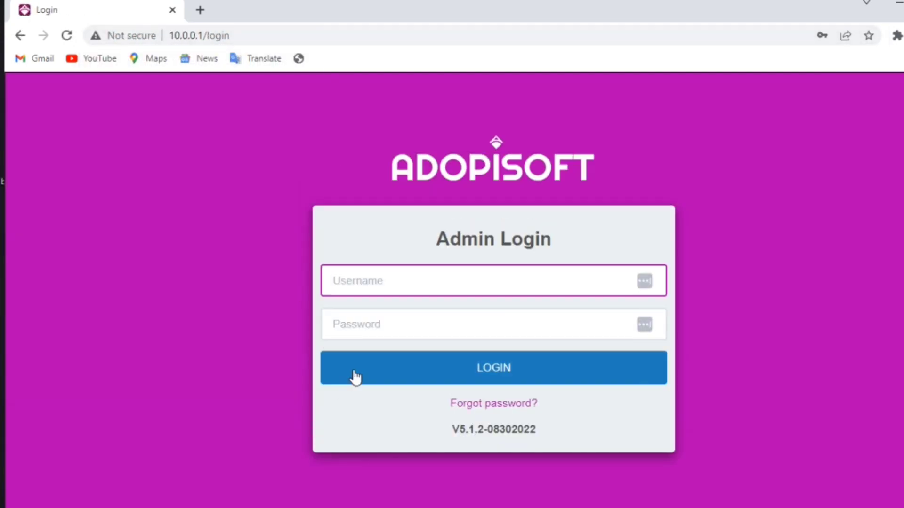
Sign in to the admin panel using the saved login credentials
left_click(399, 292)
left_click(414, 320)
left_click(383, 362)
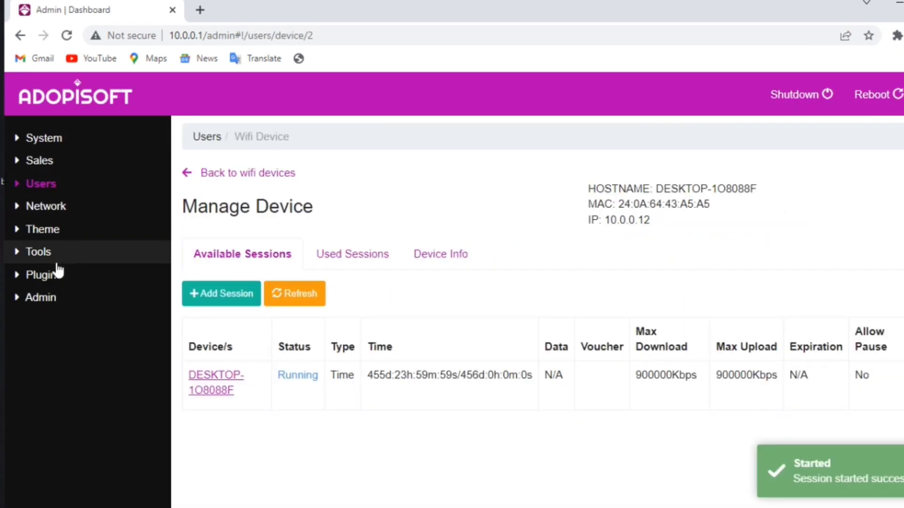
Find the charging-station plugin under Plugins > Install/Update and install version 1.0.1
left_click(66, 276)
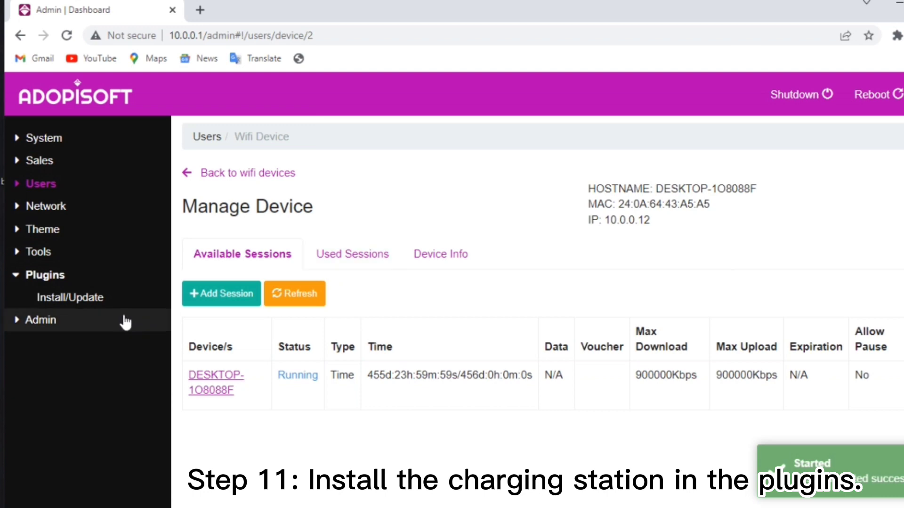
left_click(112, 296)
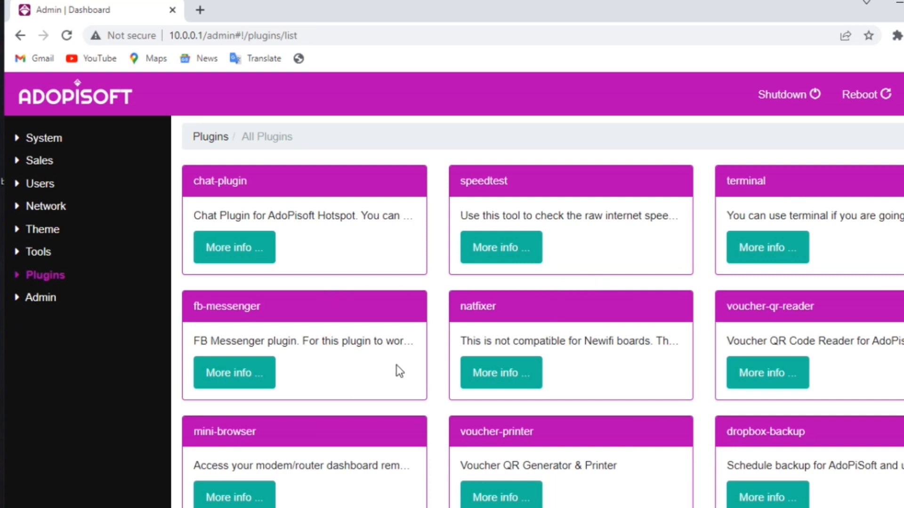
scroll(397, 367, "down", 6)
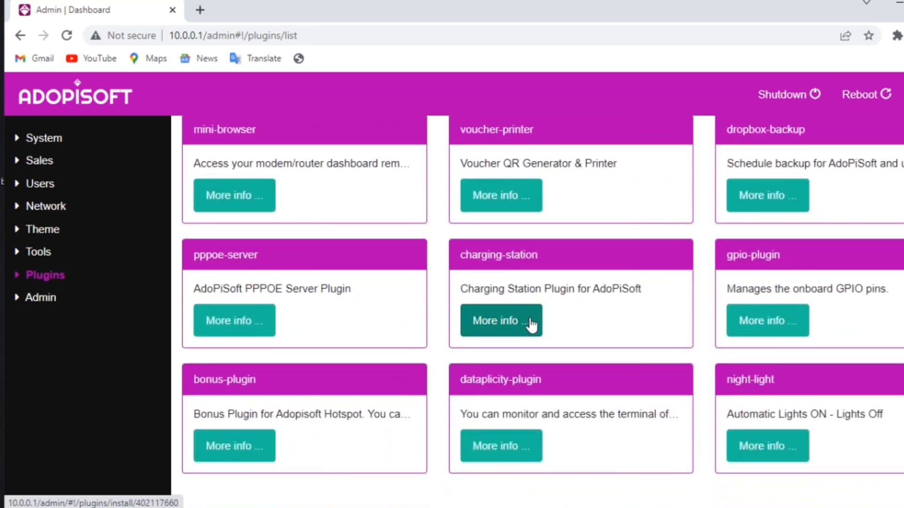
left_click(530, 323)
scroll(365, 263, "down", 3)
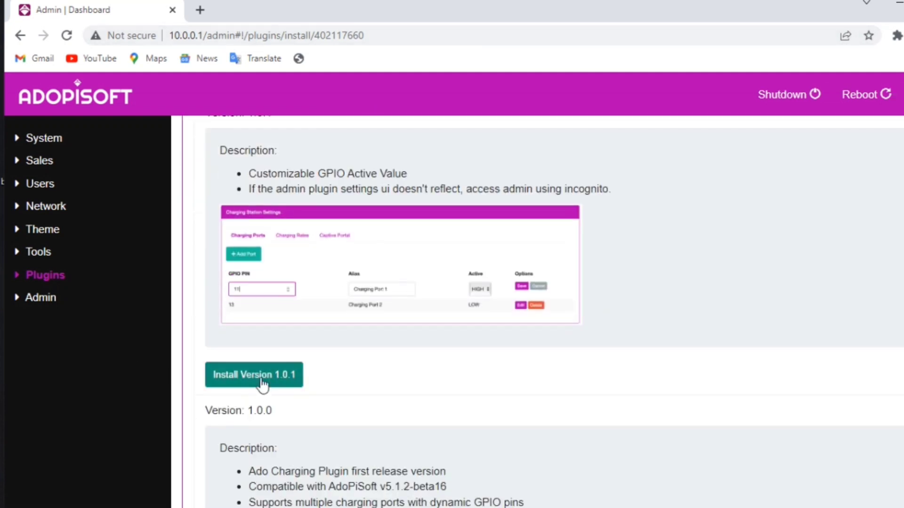
scroll(368, 250, "up", 3)
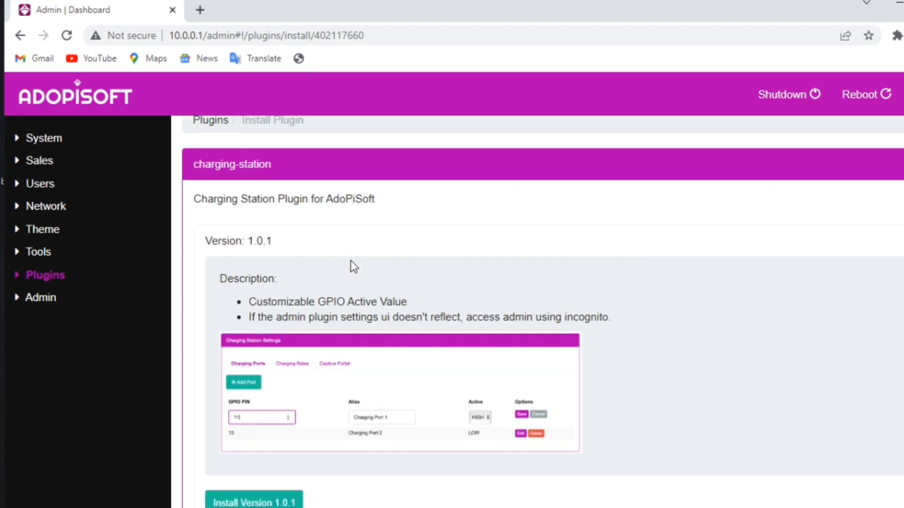
scroll(354, 266, "down", 3)
left_click(296, 375)
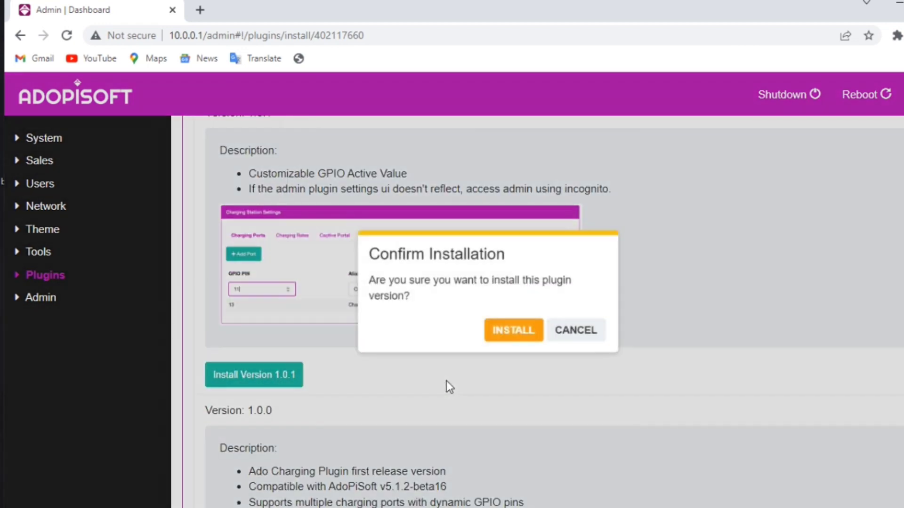
Confirm the plugin install, then reboot the machine via the orange banner's restart link
left_click(517, 339)
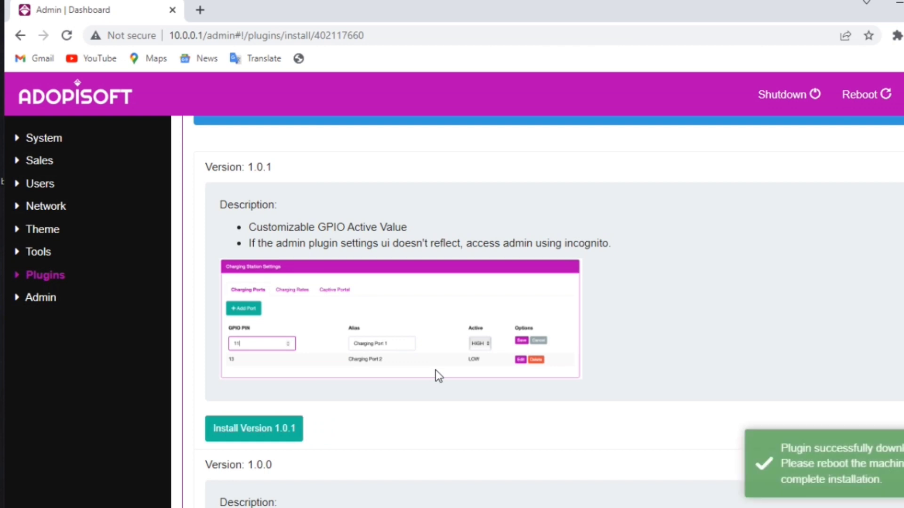
scroll(522, 377, "up", 5)
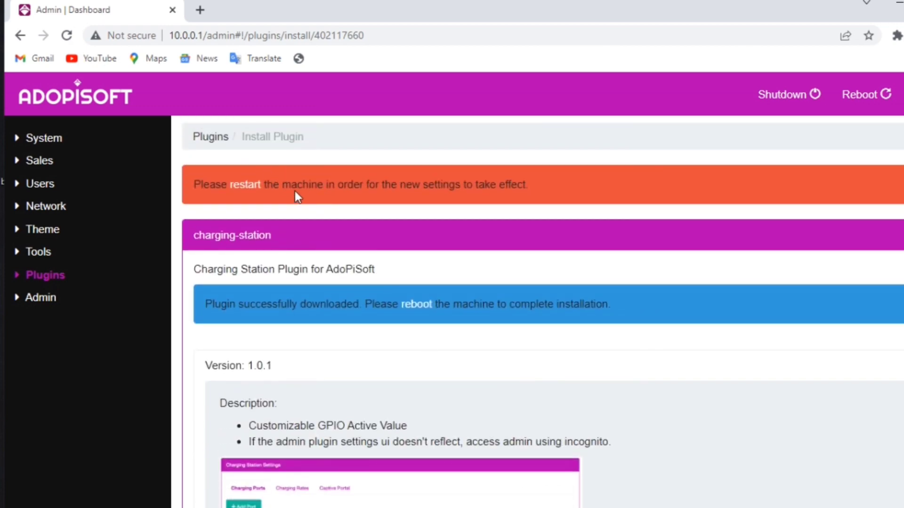
left_click(248, 185)
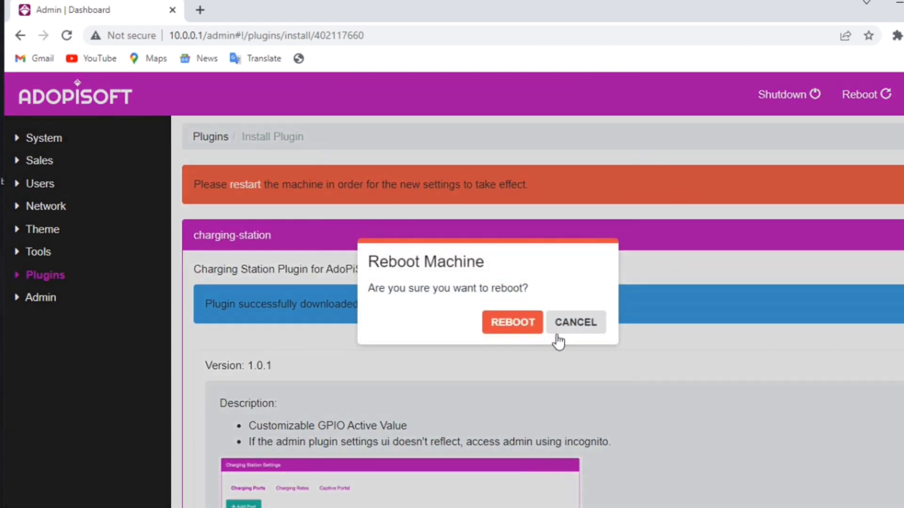
left_click(525, 320)
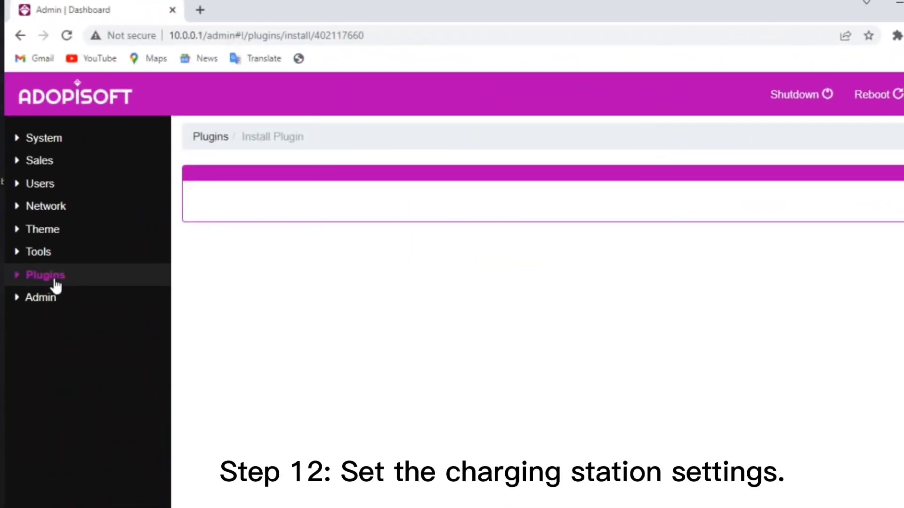
In Charging Station settings, change the first port to GPIO 7, alias 'Port 1', active LOW
left_click(56, 281)
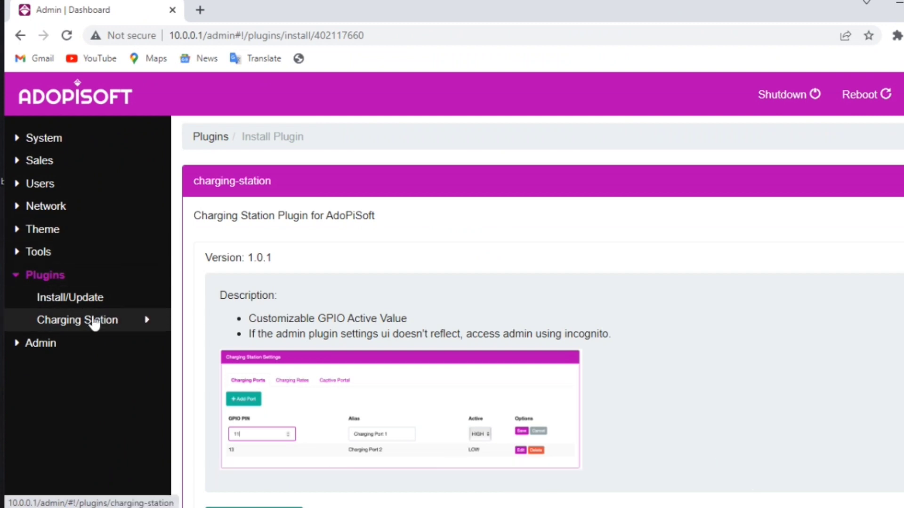
left_click(91, 320)
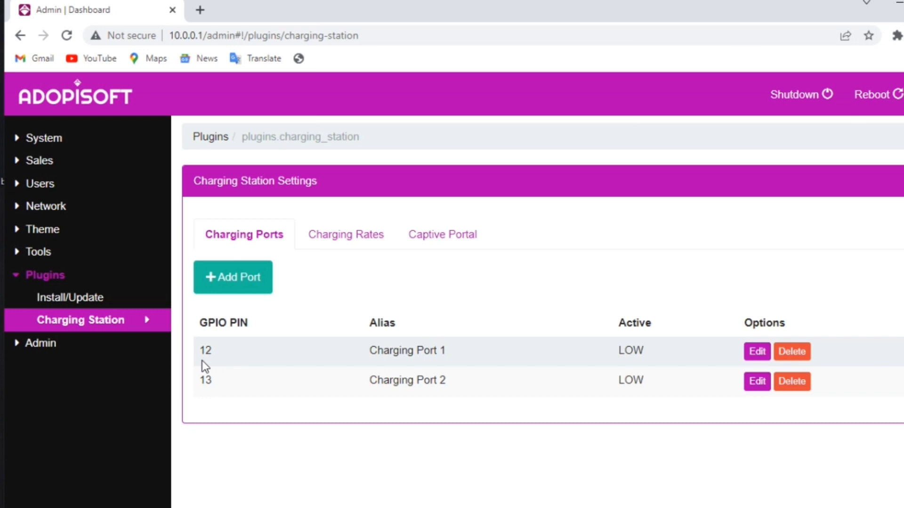
left_click(756, 354)
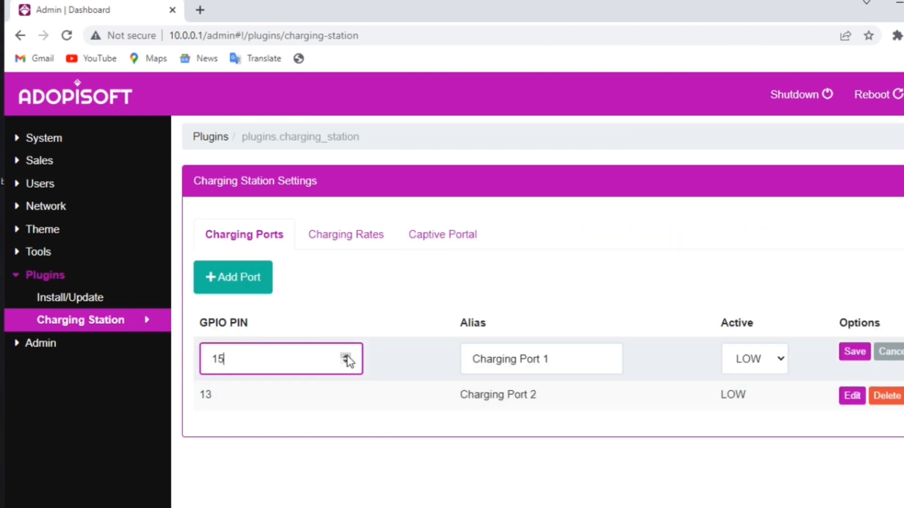
left_click_drag(248, 357, 201, 353)
type("7")
left_click(565, 362)
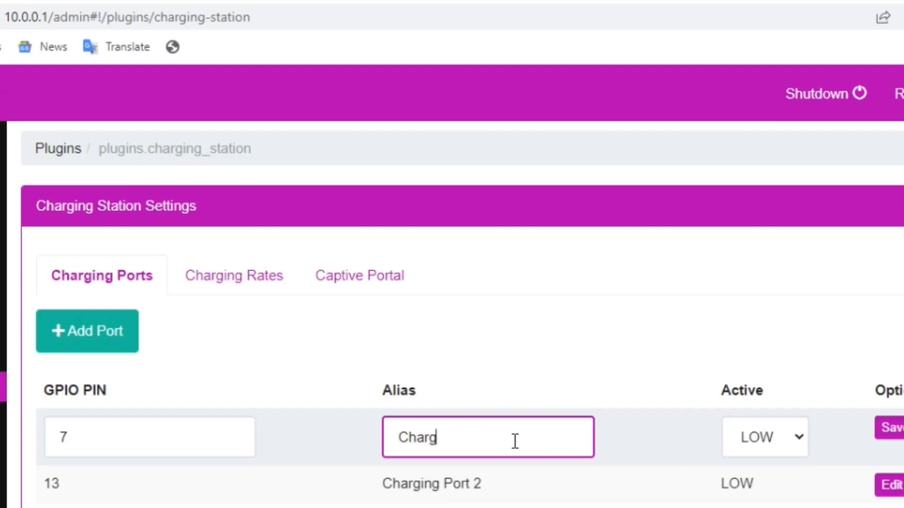
key("BackSpace")
key("BackSpace")
key("BackSpace")
left_click(795, 437)
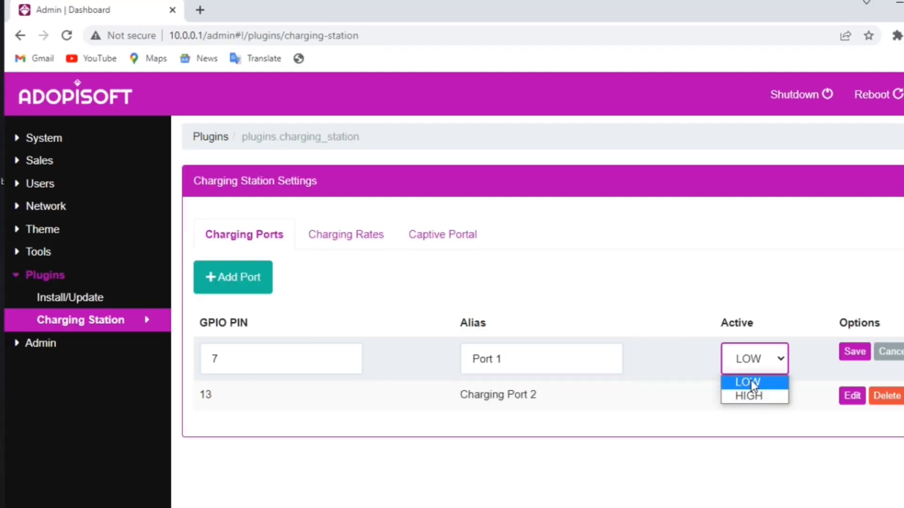
left_click(749, 381)
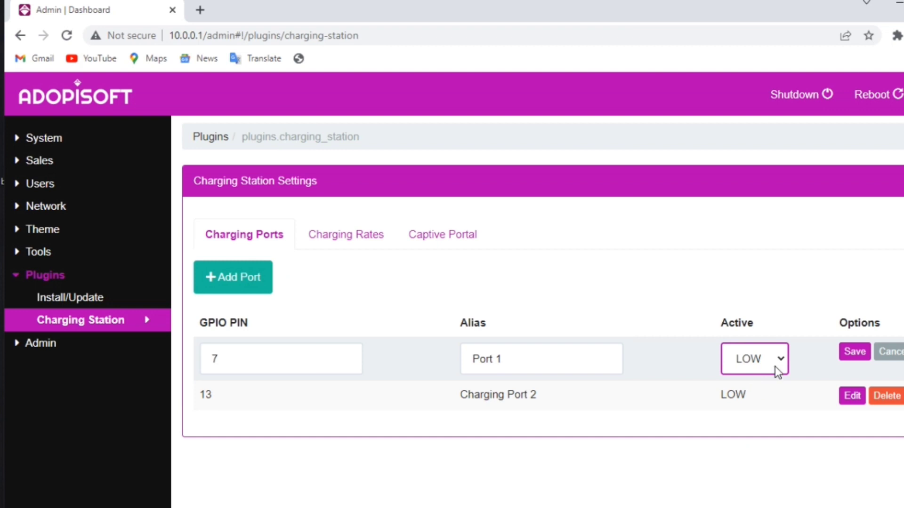
left_click(844, 354)
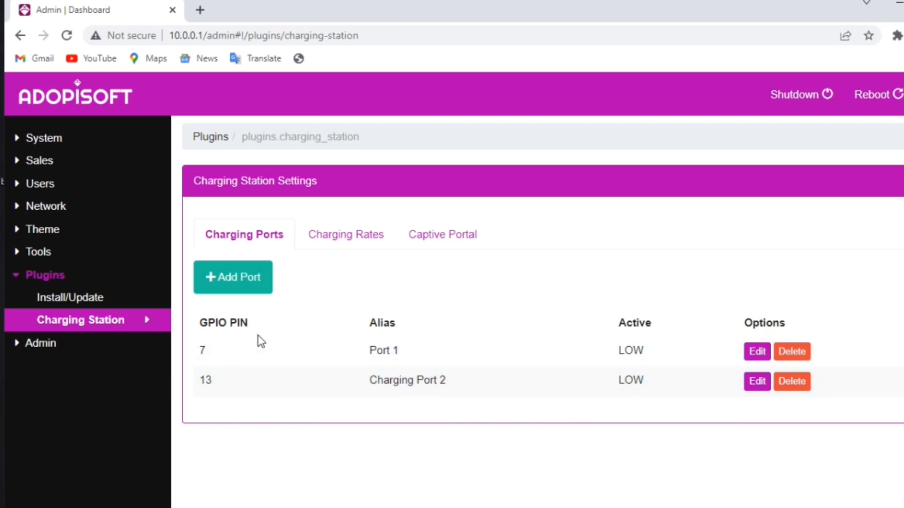
Add Port 3 on GPIO 17 and set the amount-1 rate to 1 minute
left_click(234, 278)
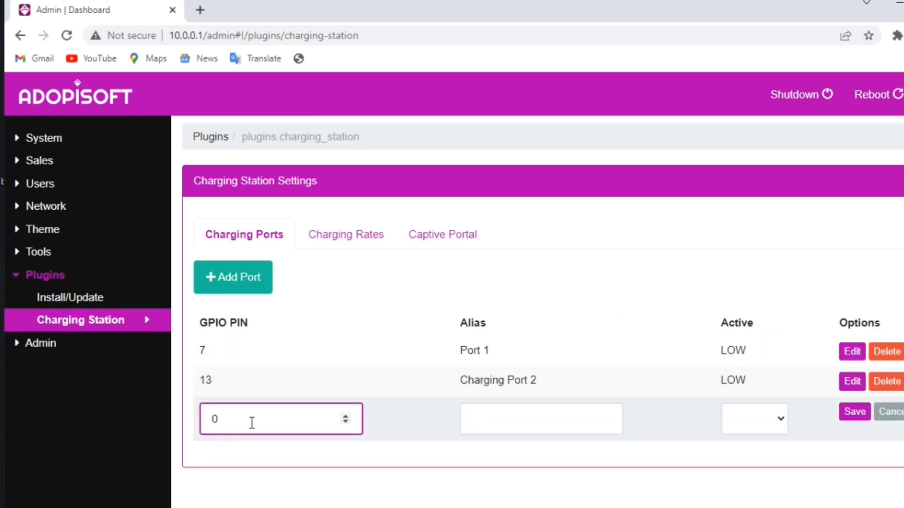
left_click_drag(250, 421, 184, 420)
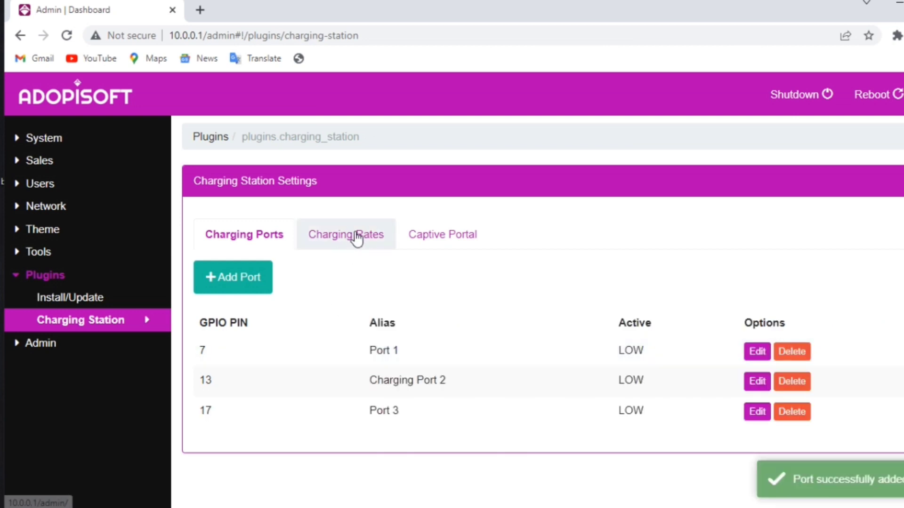
left_click(354, 237)
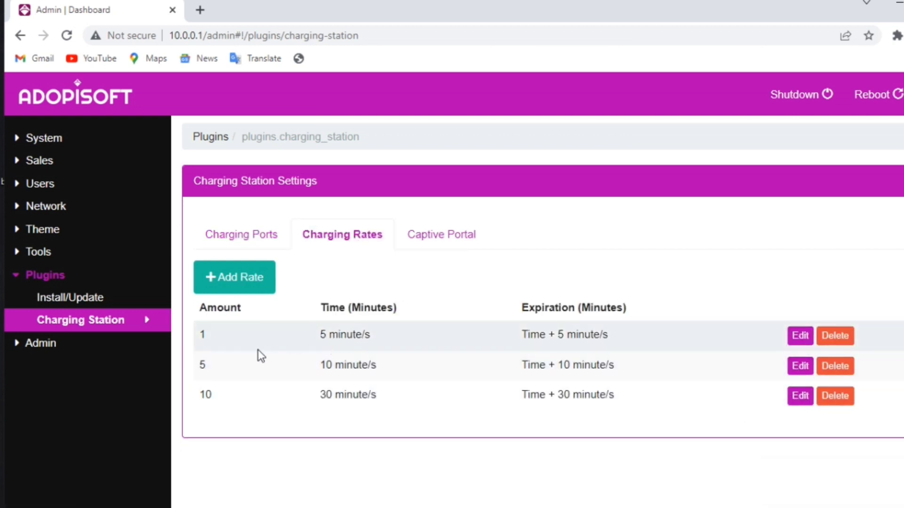
left_click(801, 335)
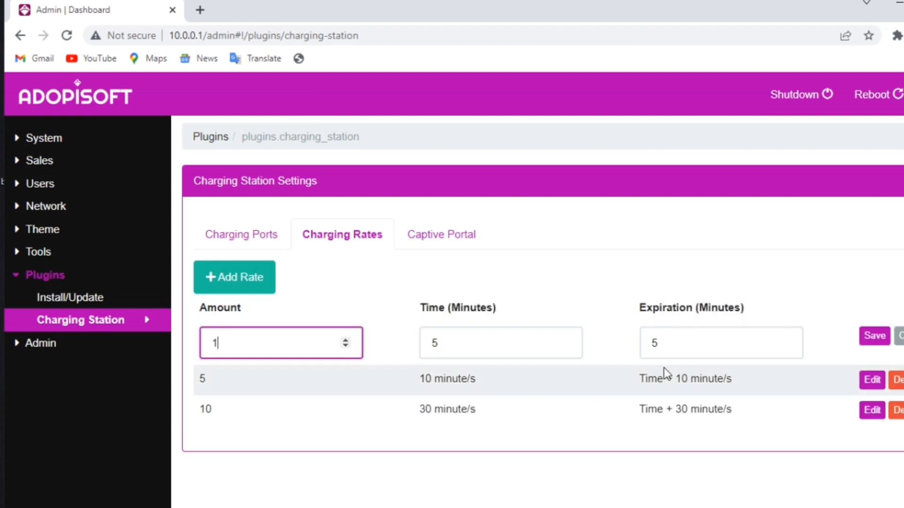
key("Tab")
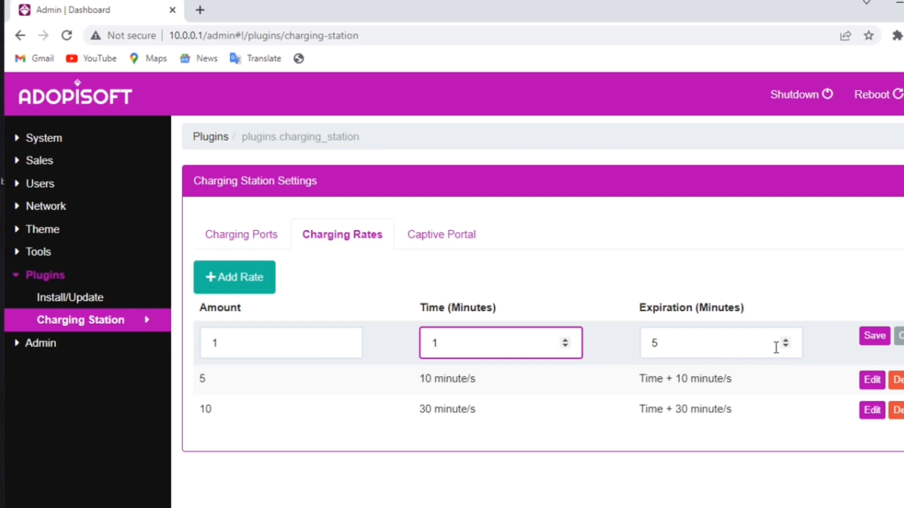
left_click(873, 336)
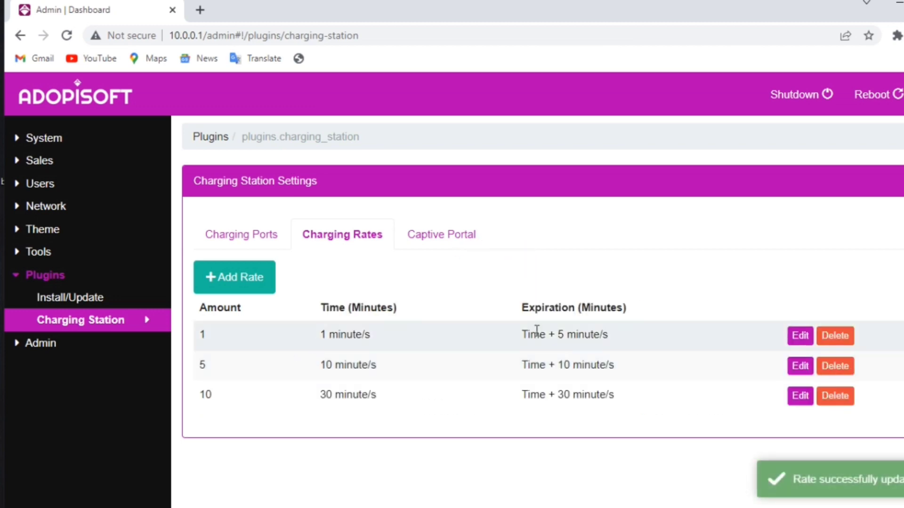
Set the first rate's expiration to 0 and switch the captive portal to custom HTML
left_click(800, 337)
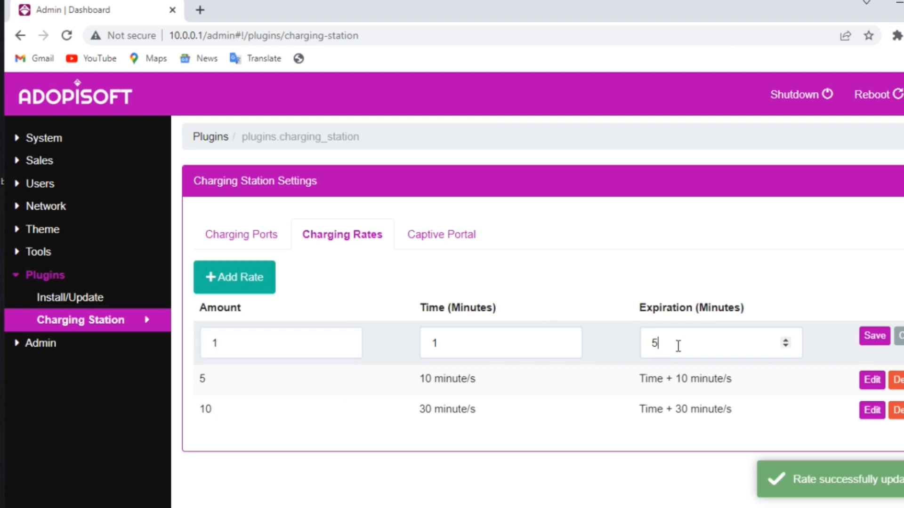
left_click_drag(678, 346, 589, 349)
type("0")
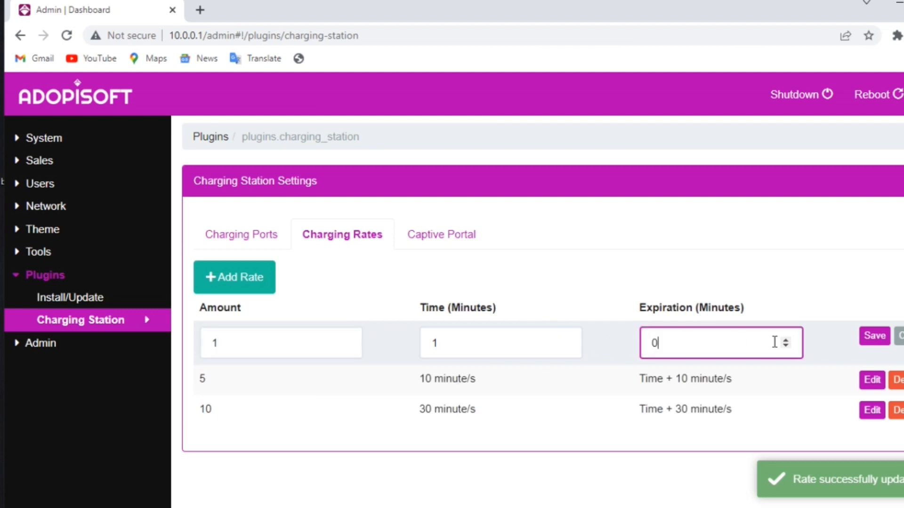
left_click(874, 340)
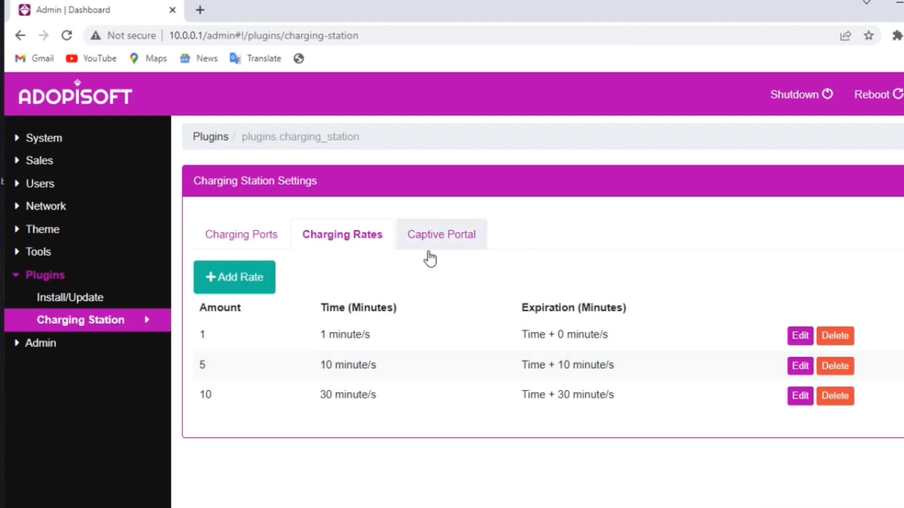
left_click(450, 242)
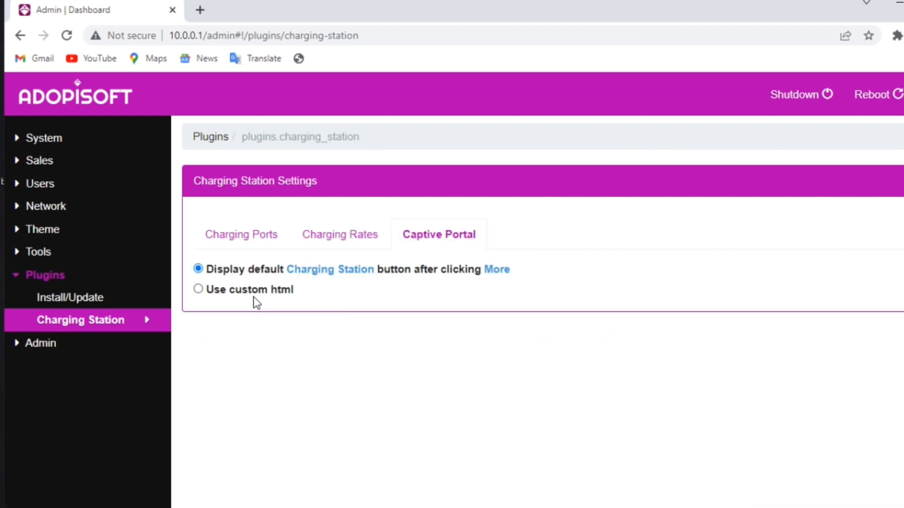
left_click(200, 290)
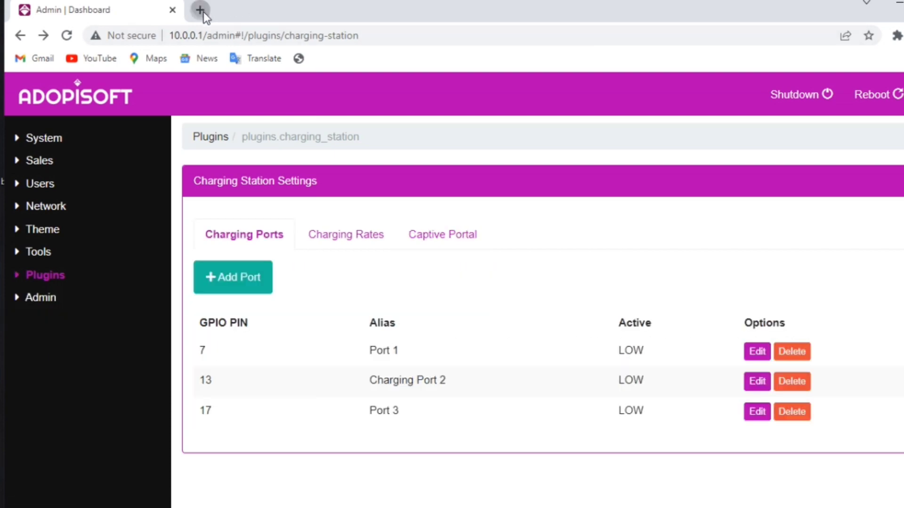
In a new tab, open the 10.0.0.1 portal and go to More > Charging Station
left_click(200, 10)
type("1")
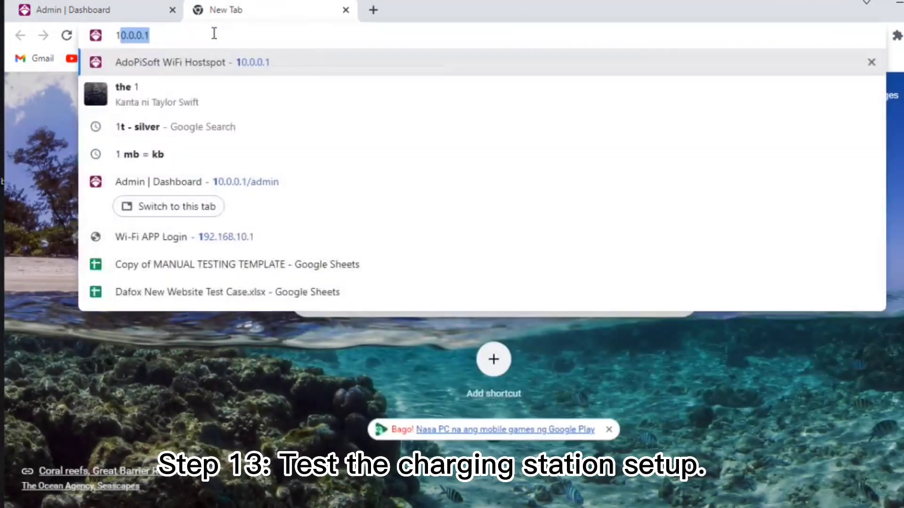
type("0")
key("Return")
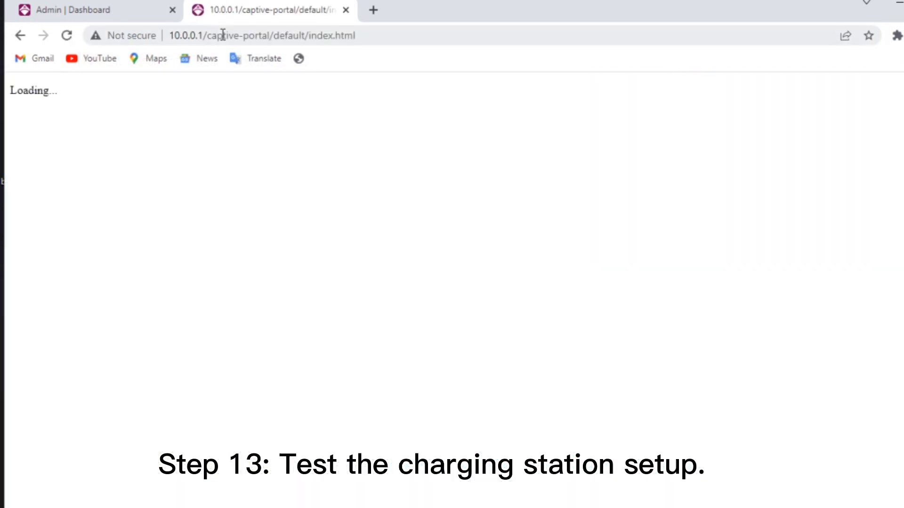
scroll(486, 221, "down", 7)
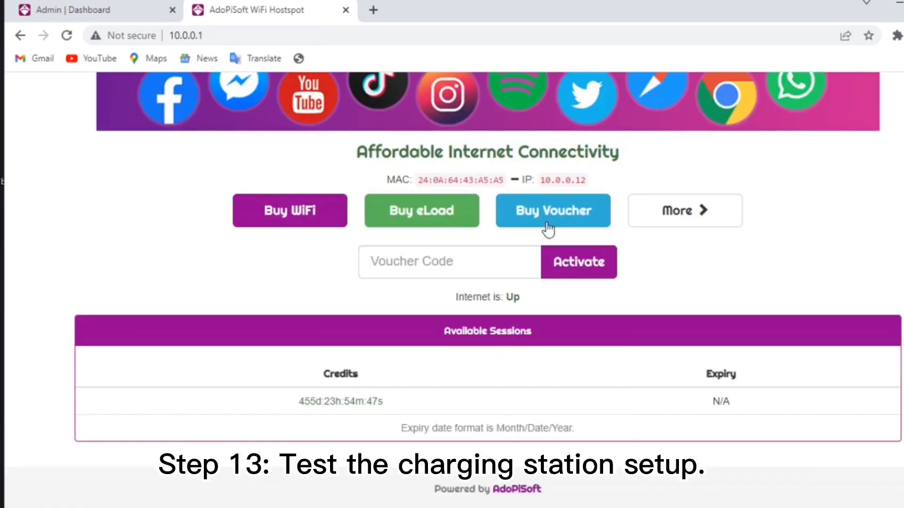
left_click(677, 223)
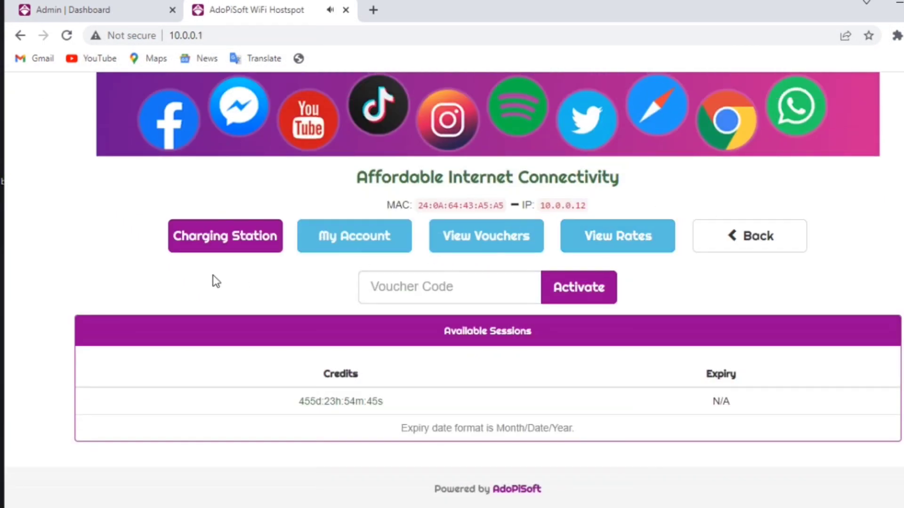
left_click(216, 256)
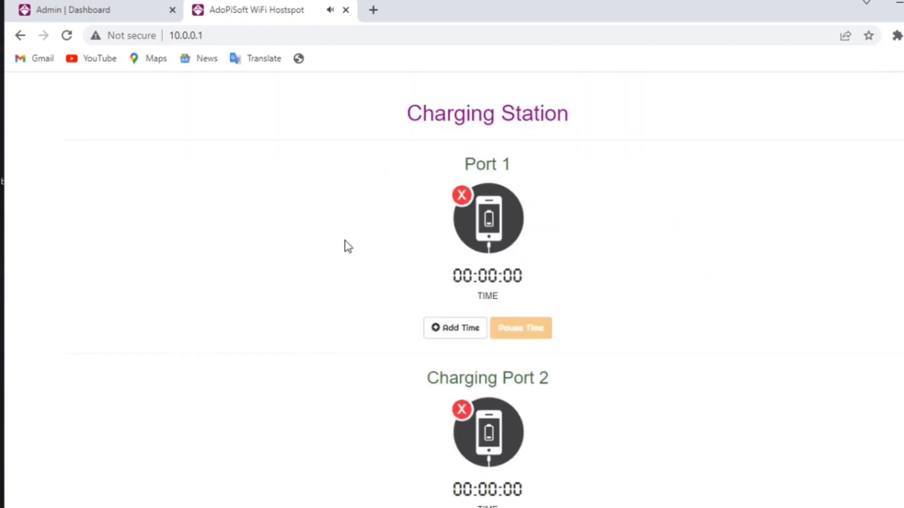
scroll(317, 222, "down", 3)
scroll(670, 254, "up", 3)
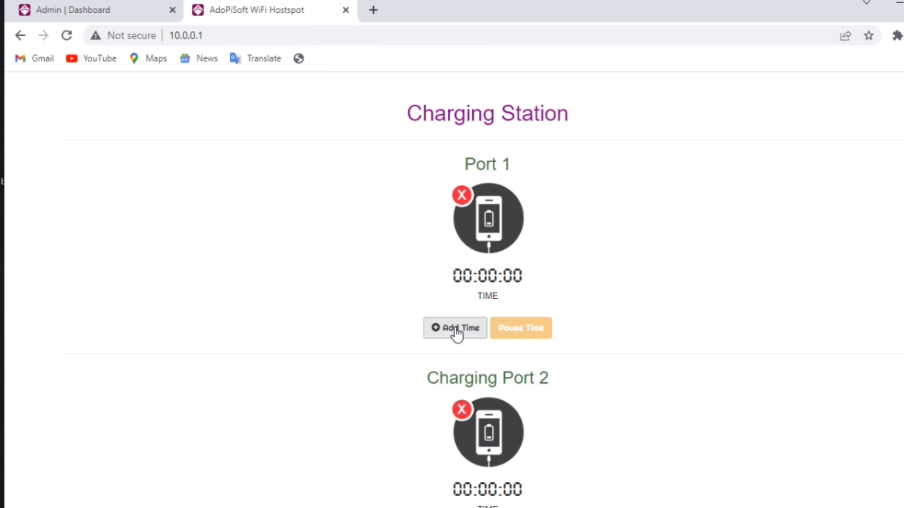
Buy ₱5.00 of charging time (10 minutes) for Port 1
left_click(457, 328)
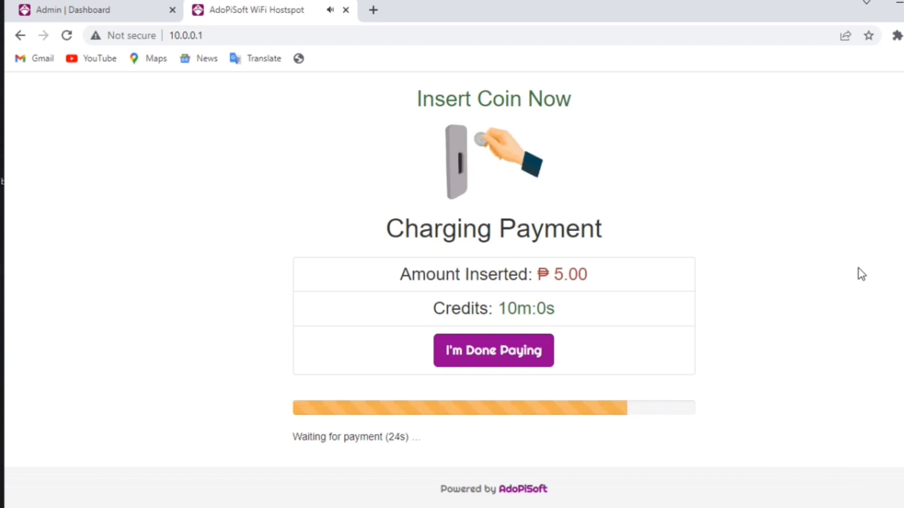
left_click(485, 363)
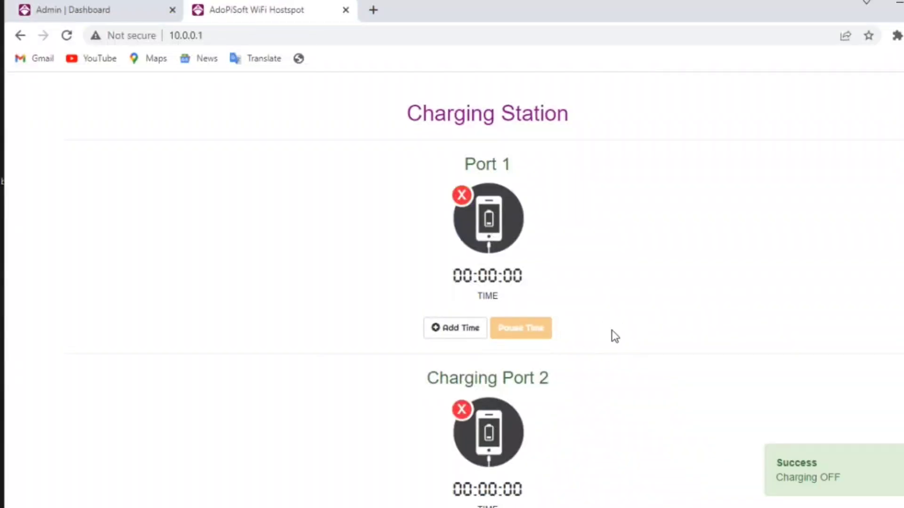
Start the stored 00:08:39 session on Port 1 so charging turns on
scroll(606, 333, "down", 10)
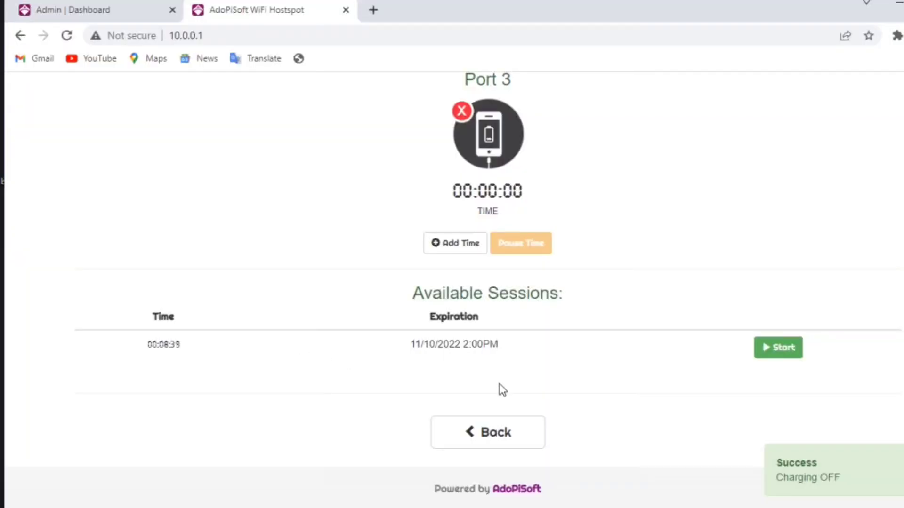
left_click(789, 352)
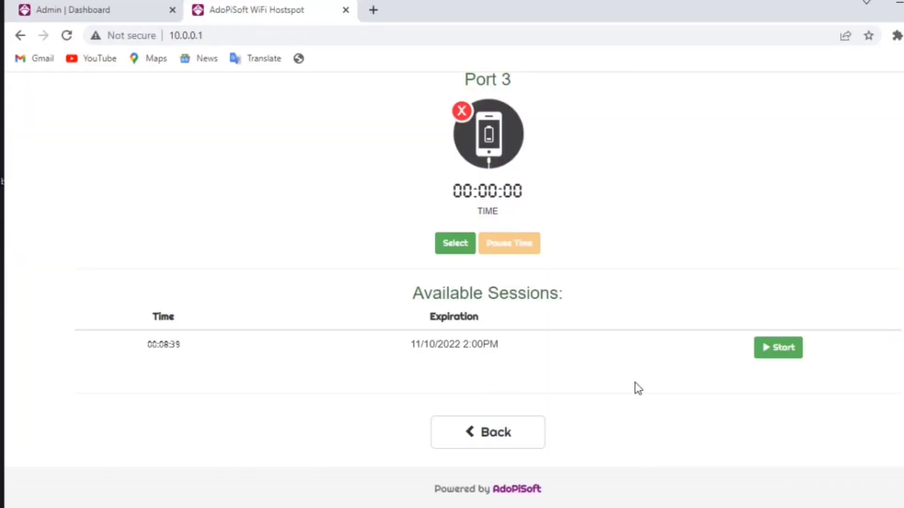
scroll(453, 200, "up", 3)
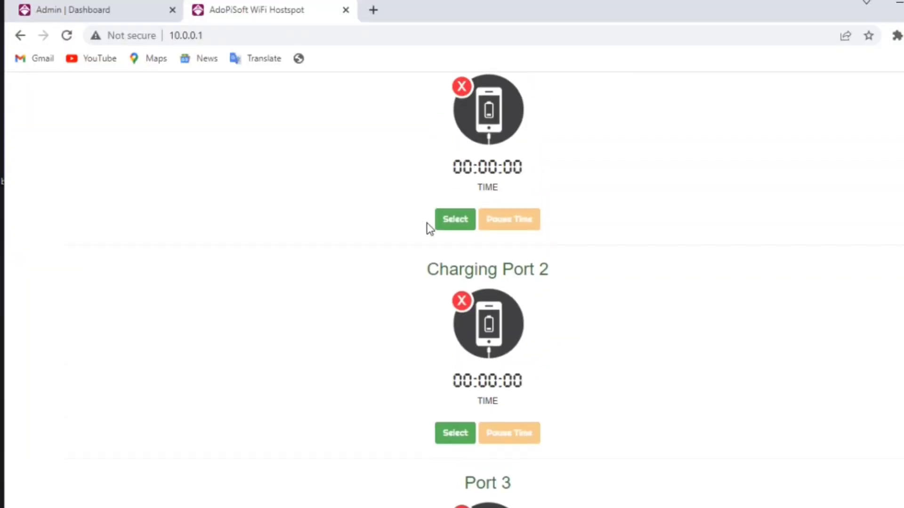
left_click(453, 328)
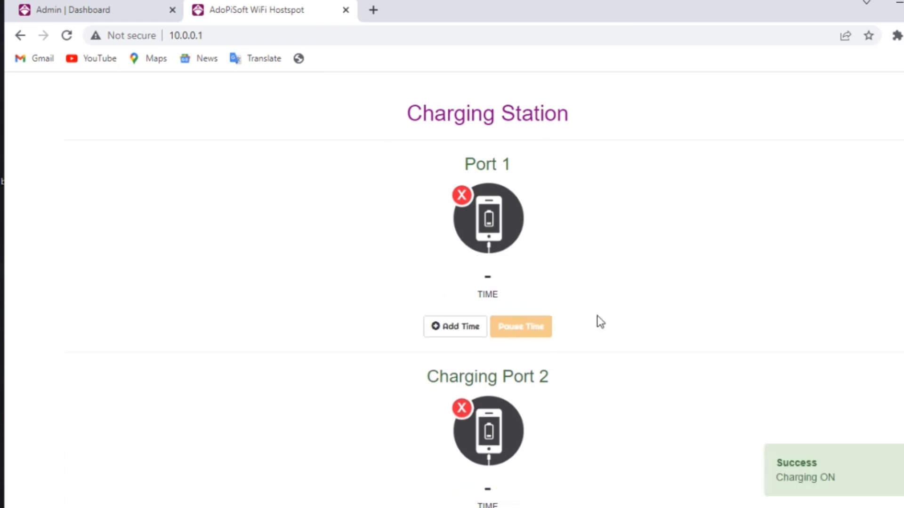